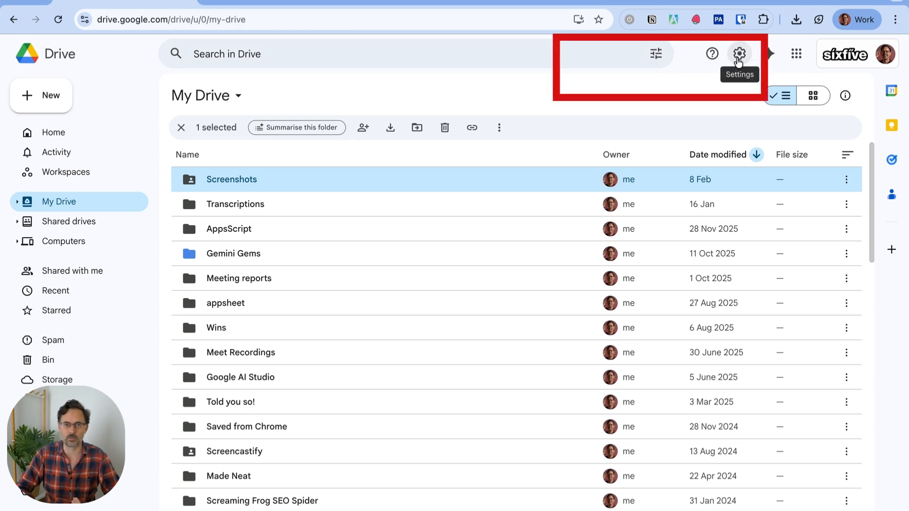
Open the Drive for desktop installation page from Google Drive and download the Mac version
{"action": "left_click", "coordinate": [738, 55]}
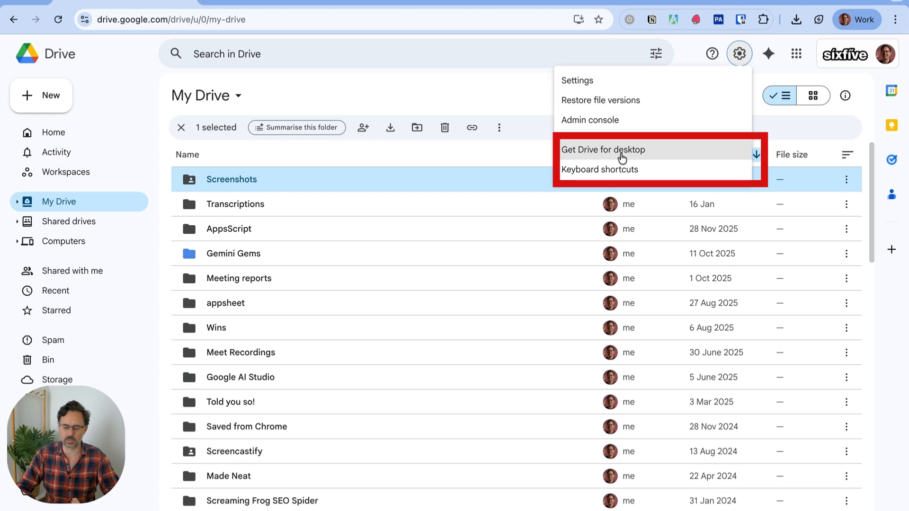
{"action": "left_click", "coordinate": [585, 151]}
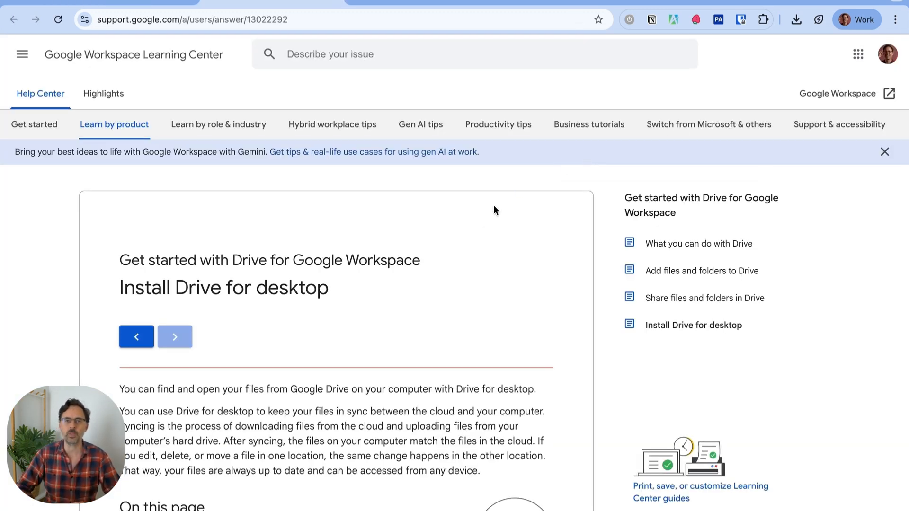
{"action": "scroll", "coordinate": [453, 239], "scroll_direction": "down", "scroll_amount": 3}
{"action": "scroll", "coordinate": [453, 239], "scroll_direction": "down", "scroll_amount": 5}
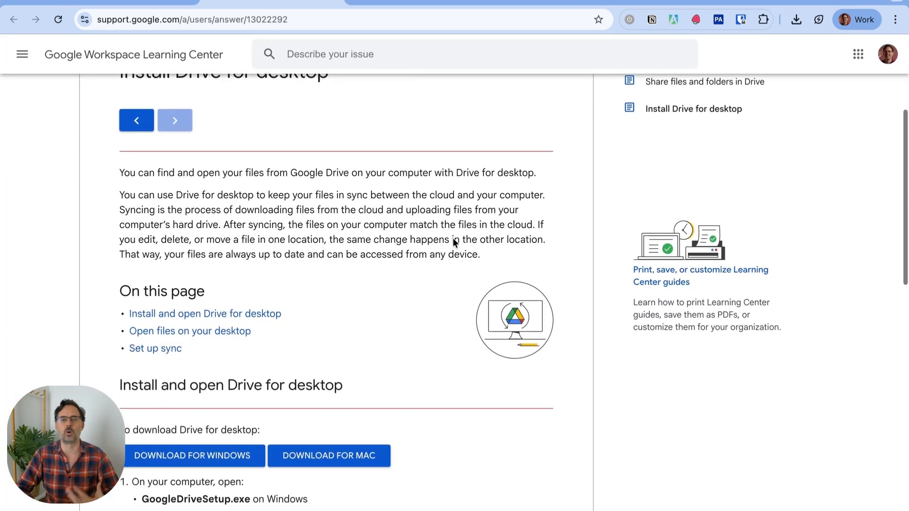
{"action": "scroll", "coordinate": [453, 239], "scroll_direction": "down", "scroll_amount": 2}
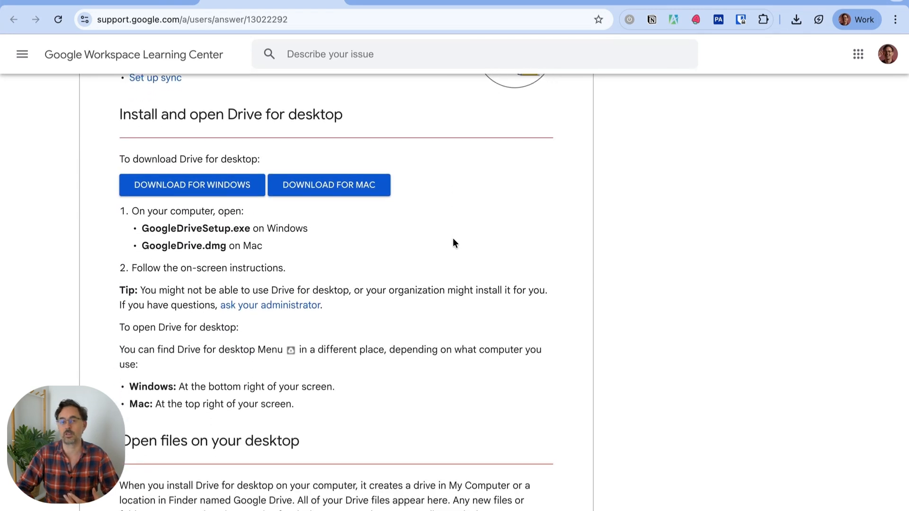
{"action": "scroll", "coordinate": [453, 244], "scroll_direction": "down", "scroll_amount": 1}
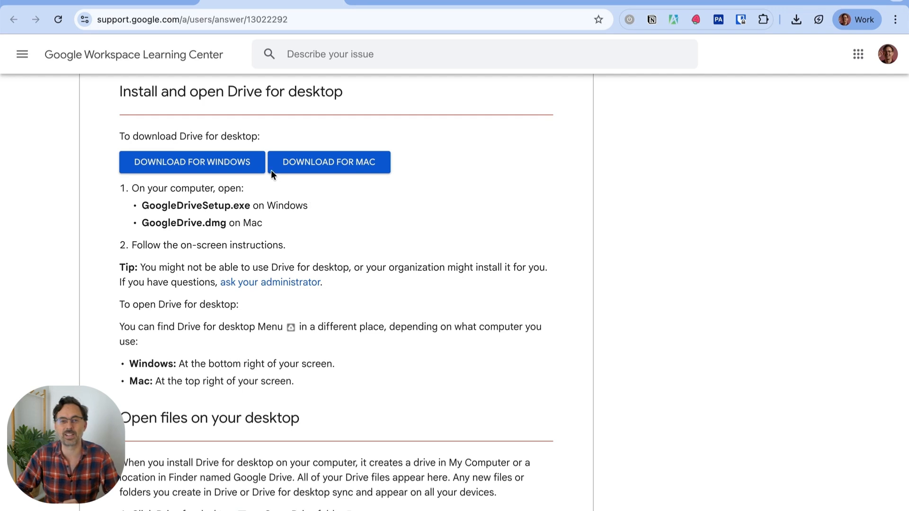
{"action": "left_click", "coordinate": [315, 169]}
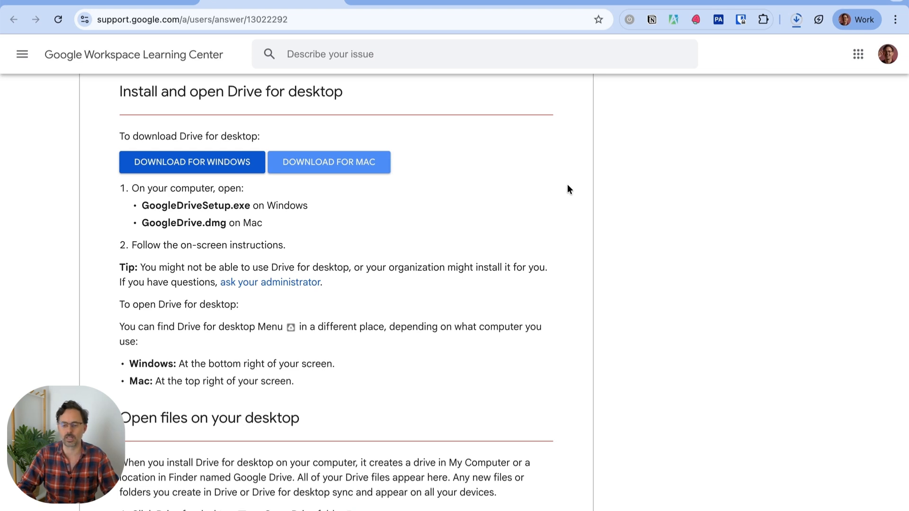
Open the downloaded GoogleDrive.dmg and launch the Google Drive installer package inside it
{"action": "left_click", "coordinate": [797, 20]}
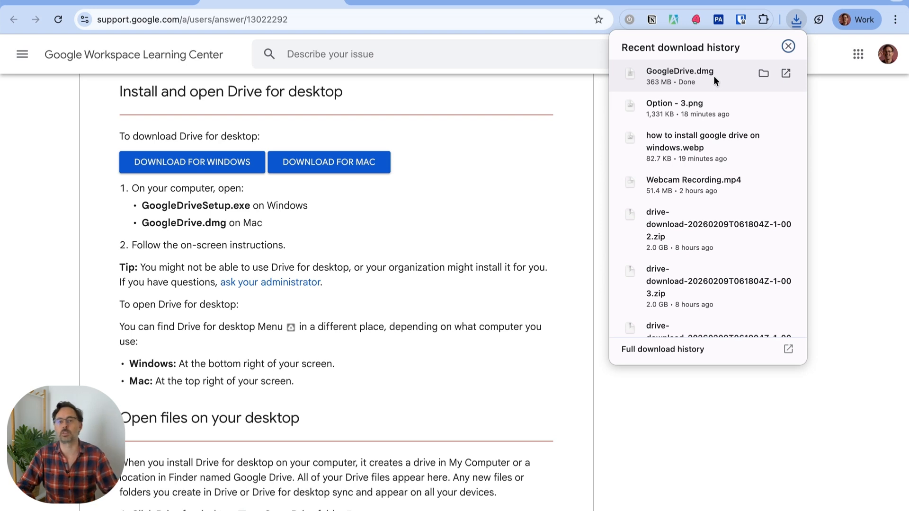
{"action": "left_click", "coordinate": [697, 74]}
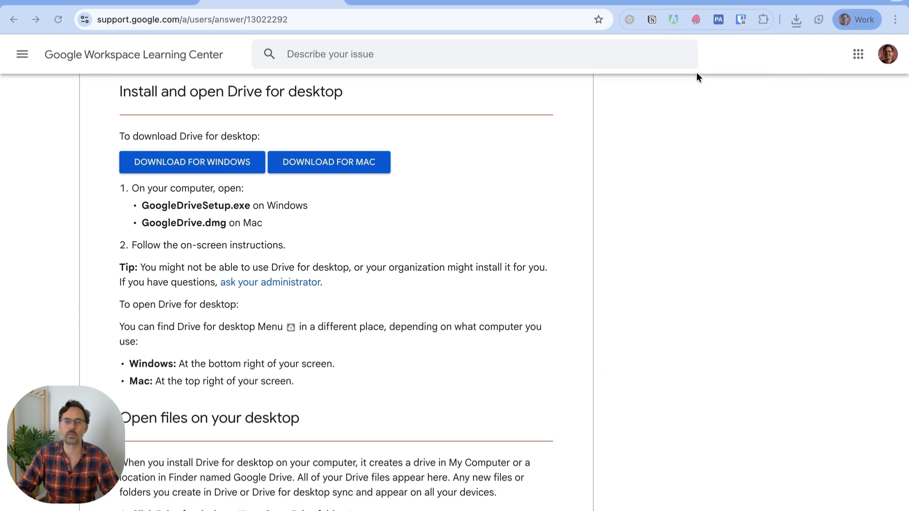
{"action": "double_click", "coordinate": [379, 101]}
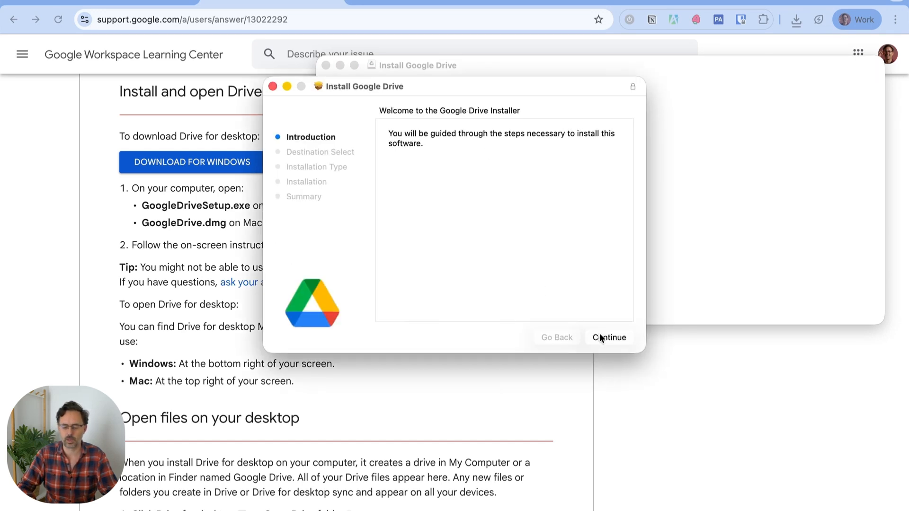
Install Google Drive for all users of this computer in the default location, authorising it with the account password
{"action": "left_click", "coordinate": [603, 339]}
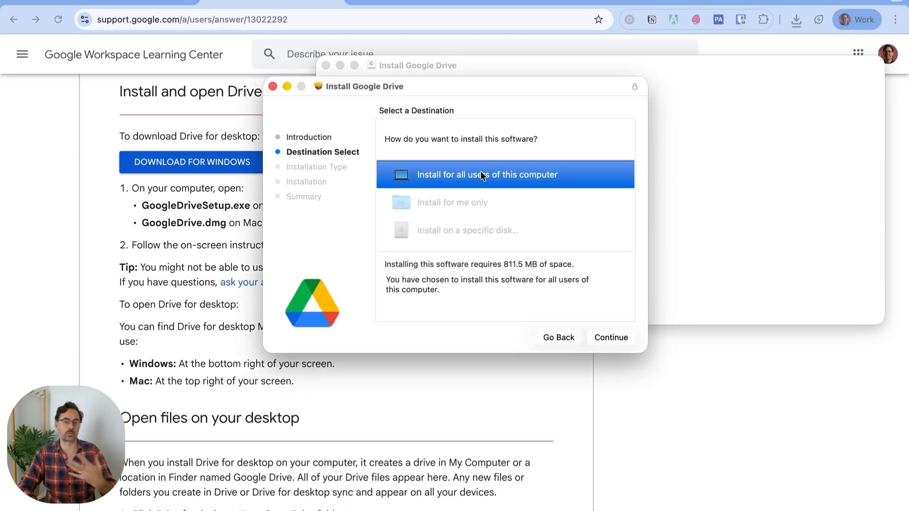
{"action": "left_click", "coordinate": [612, 338]}
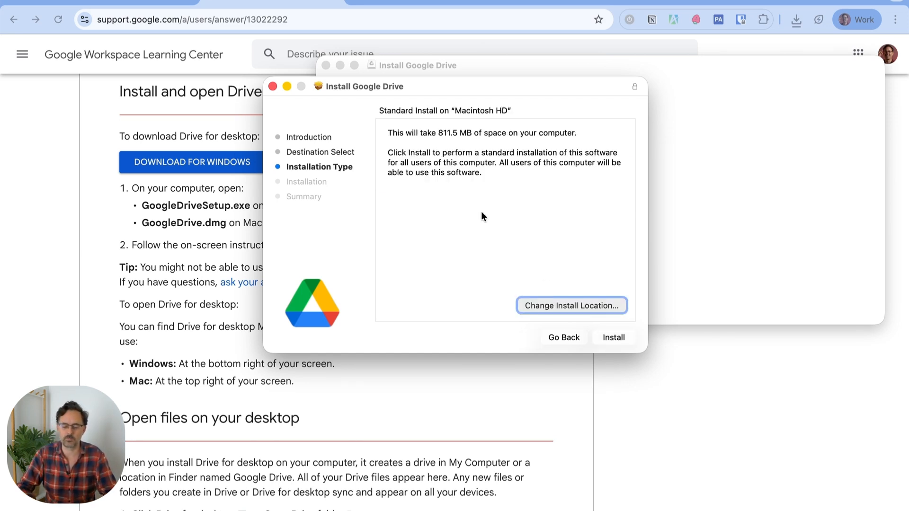
{"action": "left_click", "coordinate": [615, 337]}
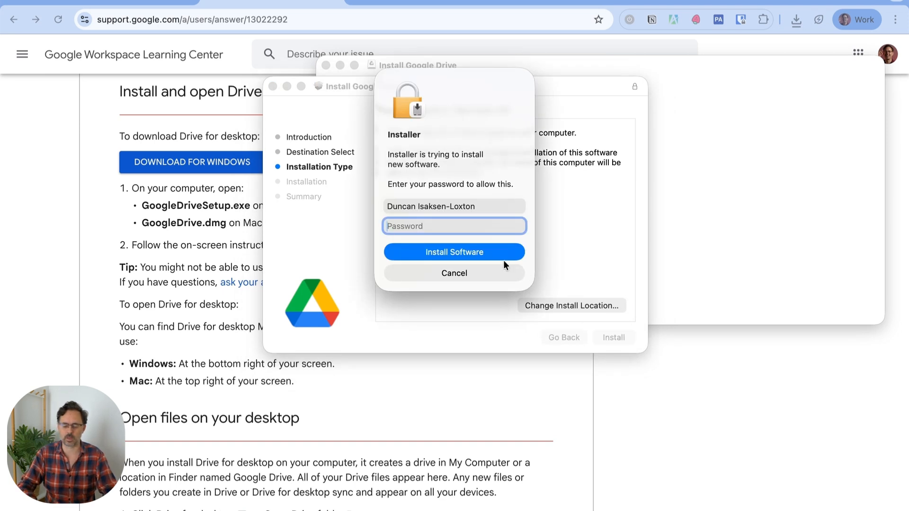
{"action": "type", "text": "•••••••••"}
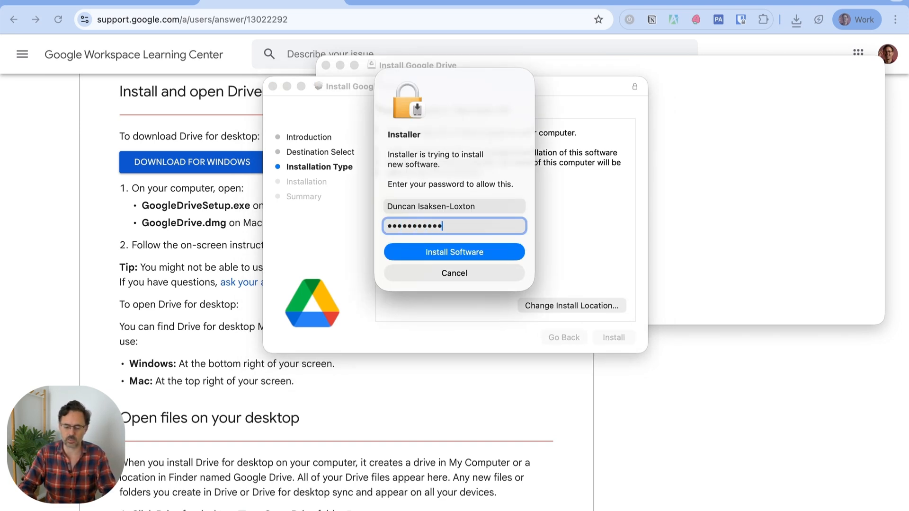
{"action": "key", "text": "Return"}
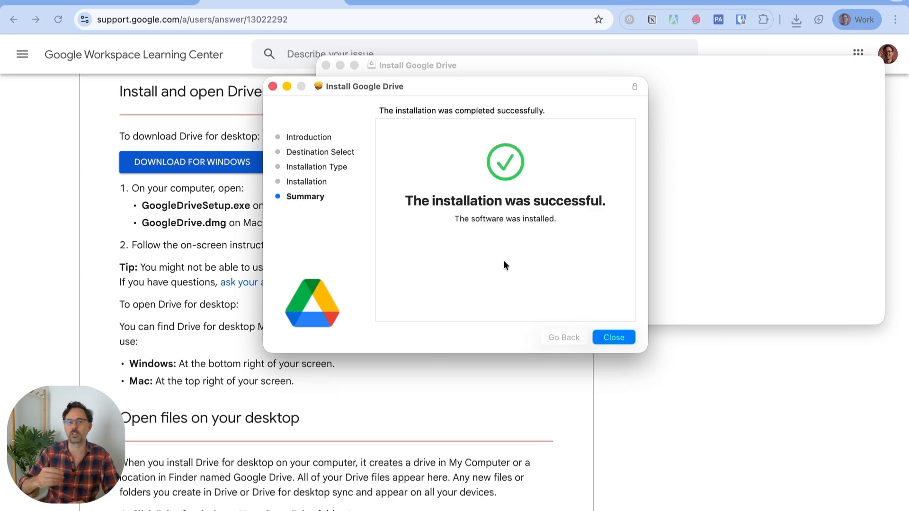
Close the Google Drive installer and move it to the Bin
{"action": "left_click", "coordinate": [606, 340]}
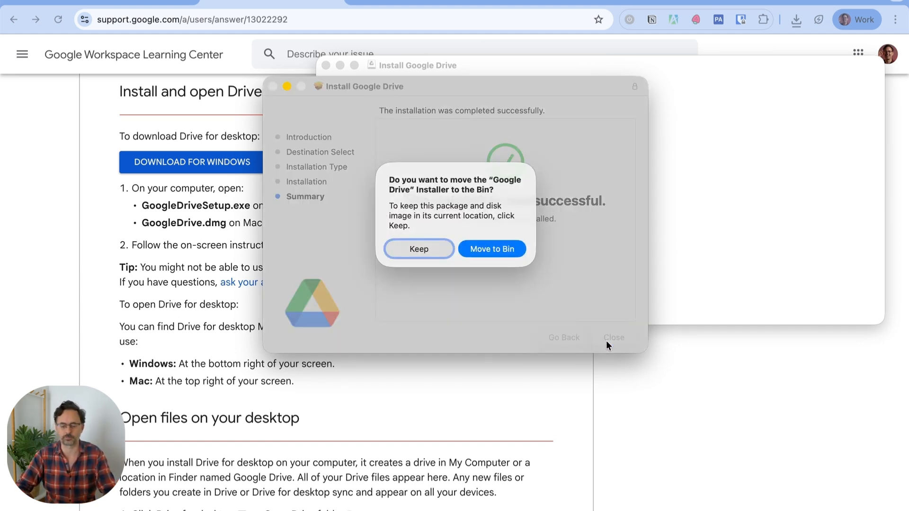
{"action": "left_click", "coordinate": [493, 249]}
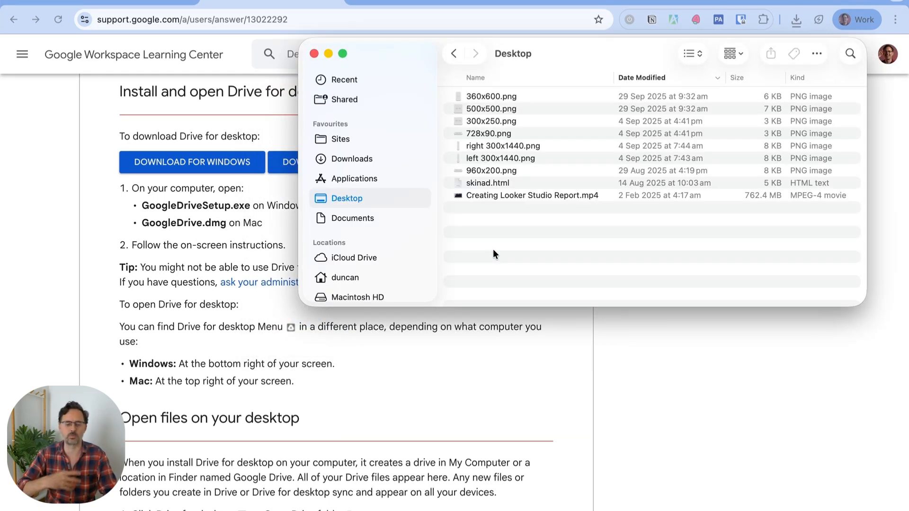
{"action": "scroll", "coordinate": [358, 197], "scroll_direction": "down", "scroll_amount": 5}
{"action": "scroll", "coordinate": [358, 197], "scroll_direction": "up", "scroll_amount": 5}
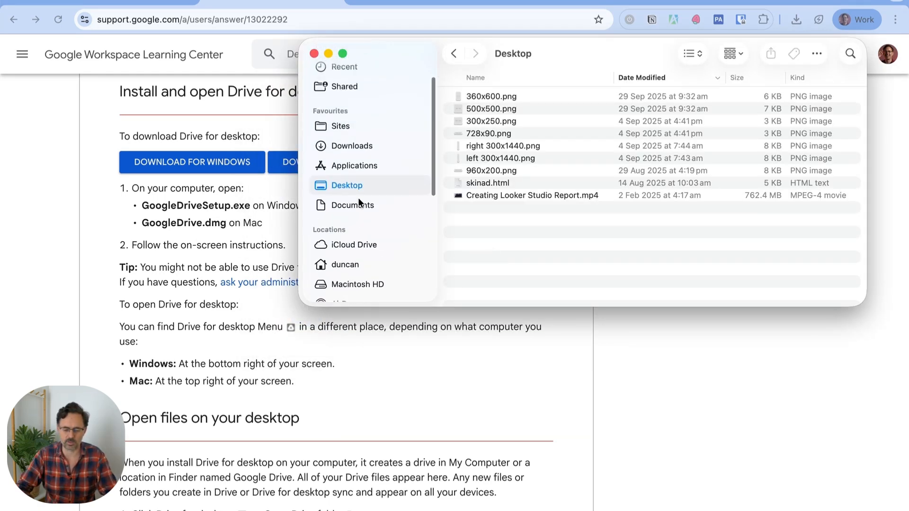
{"action": "key", "text": "super+space"}
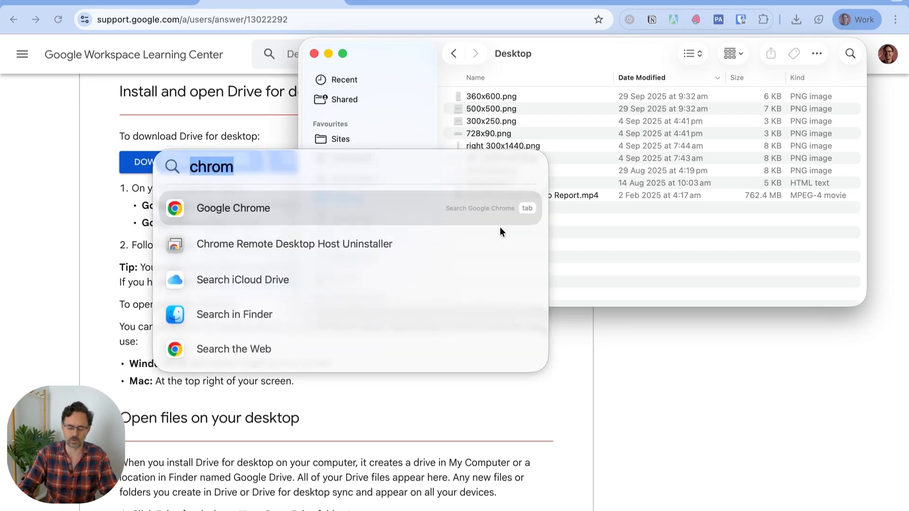
{"action": "type", "text": "google d"}
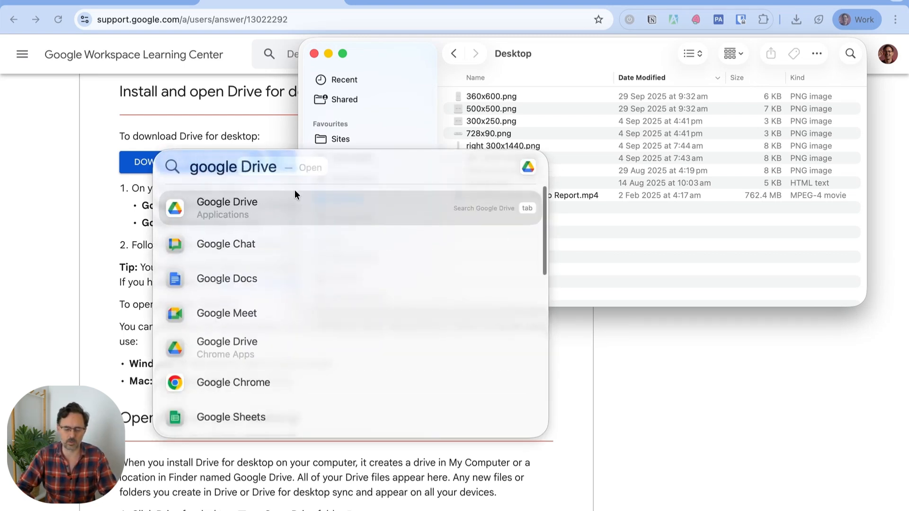
{"action": "key", "text": "BackSpace"}
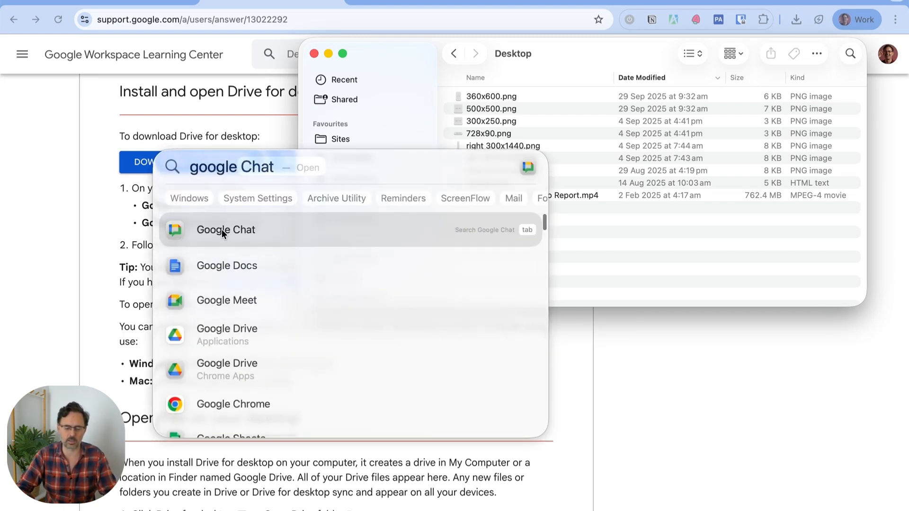
{"action": "key", "text": "BackSpace"}
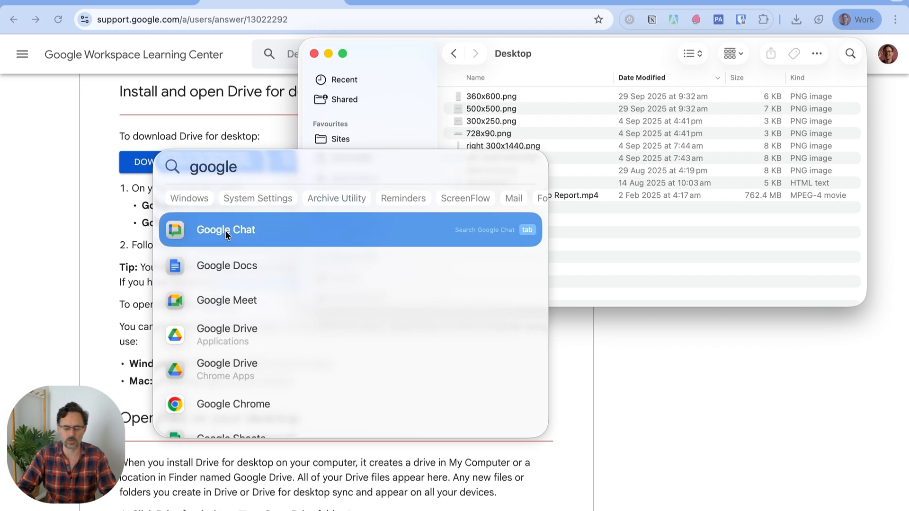
{"action": "mouse_move", "coordinate": [0, 146]}
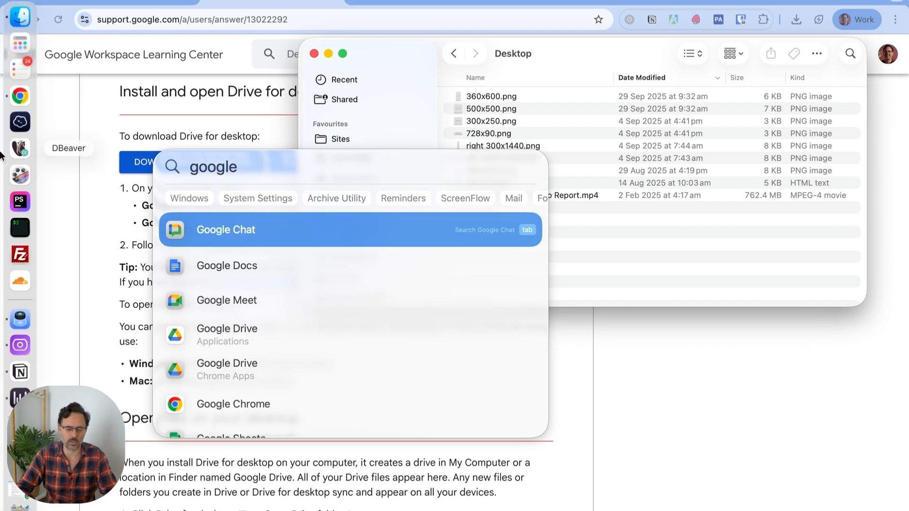
{"action": "left_click", "coordinate": [23, 43]}
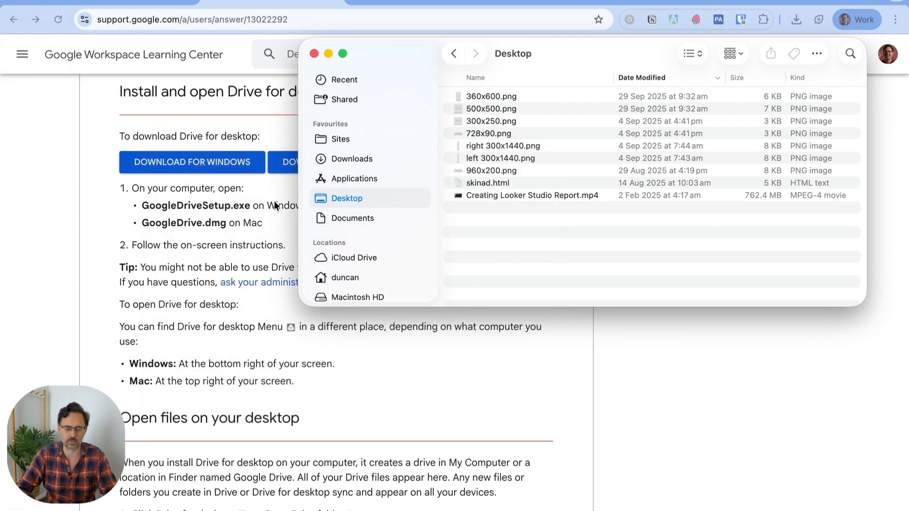
Search the installed applications for "drive" and launch the Google Drive desktop application
{"action": "mouse_move", "coordinate": [1, 142]}
{"action": "left_click", "coordinate": [19, 43]}
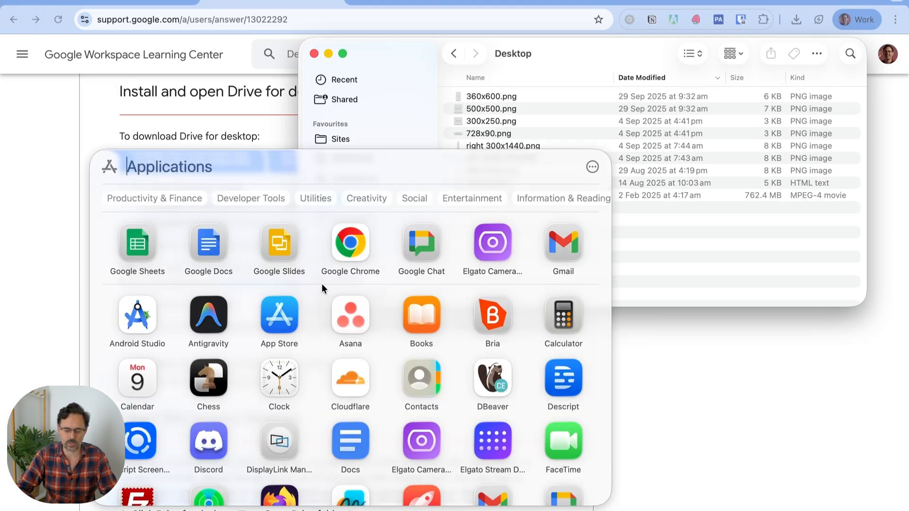
{"action": "type", "text": "drive"}
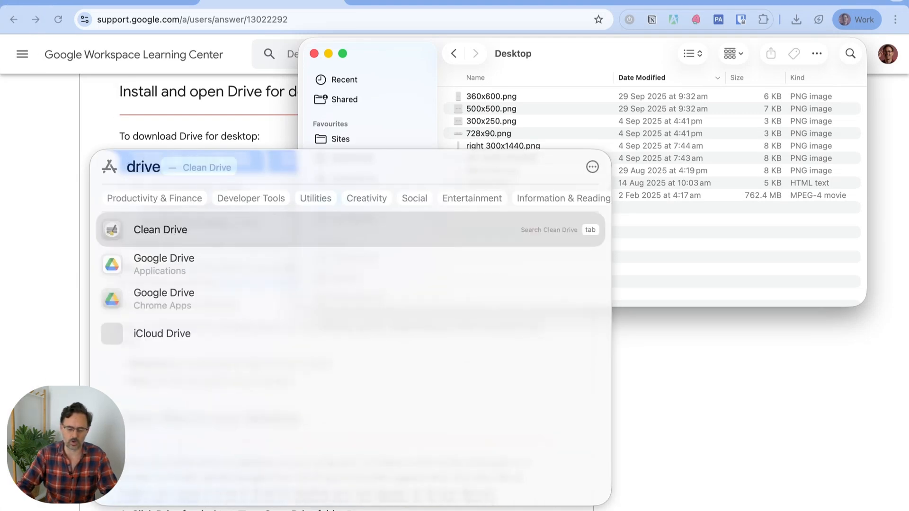
{"action": "left_click", "coordinate": [172, 262]}
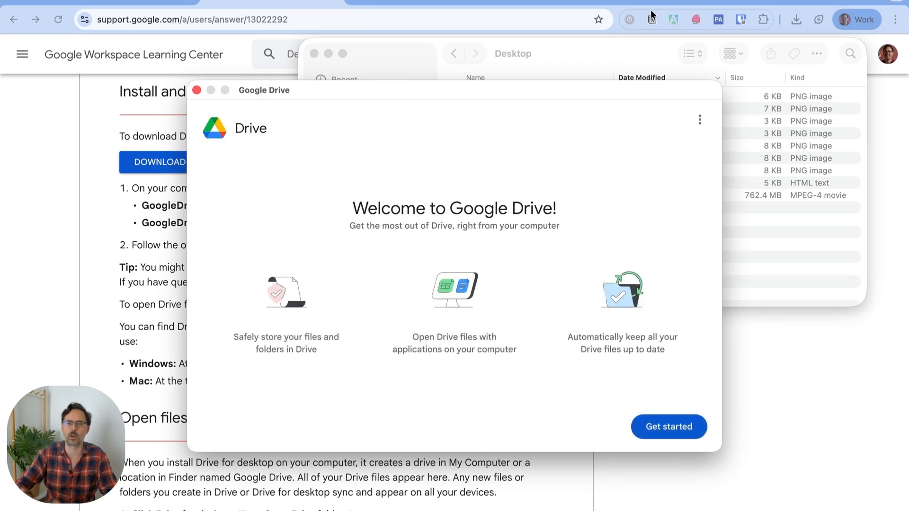
Sign in to Google Drive for desktop with the existing work account, authorise the app and close the browser sign-in page
{"action": "left_click", "coordinate": [662, 428]}
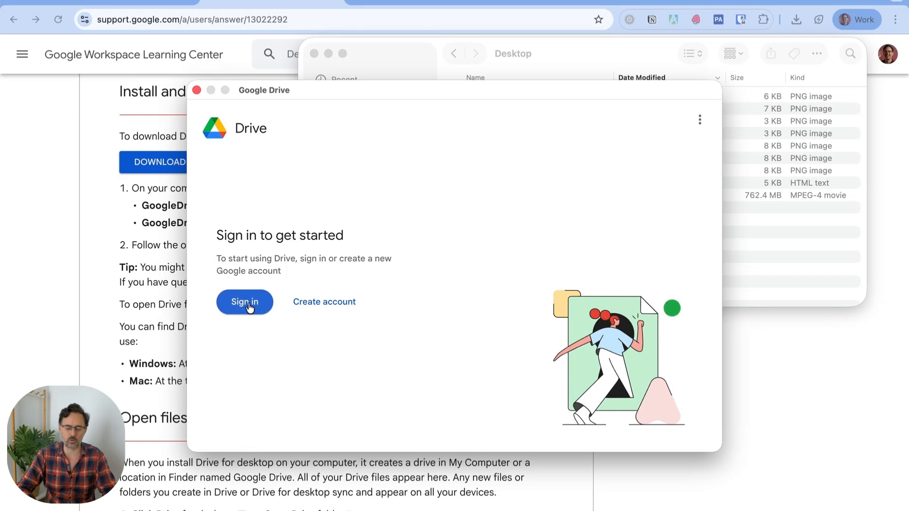
{"action": "left_click", "coordinate": [247, 303]}
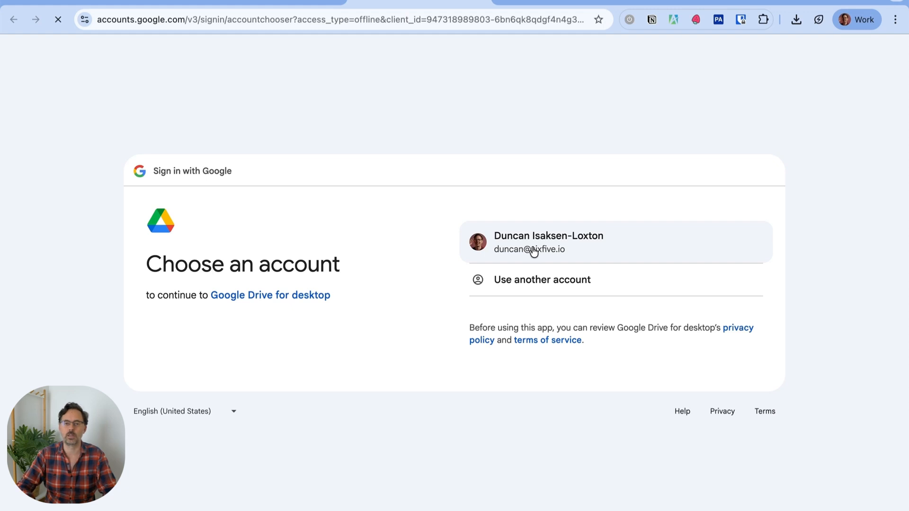
{"action": "left_click", "coordinate": [534, 251]}
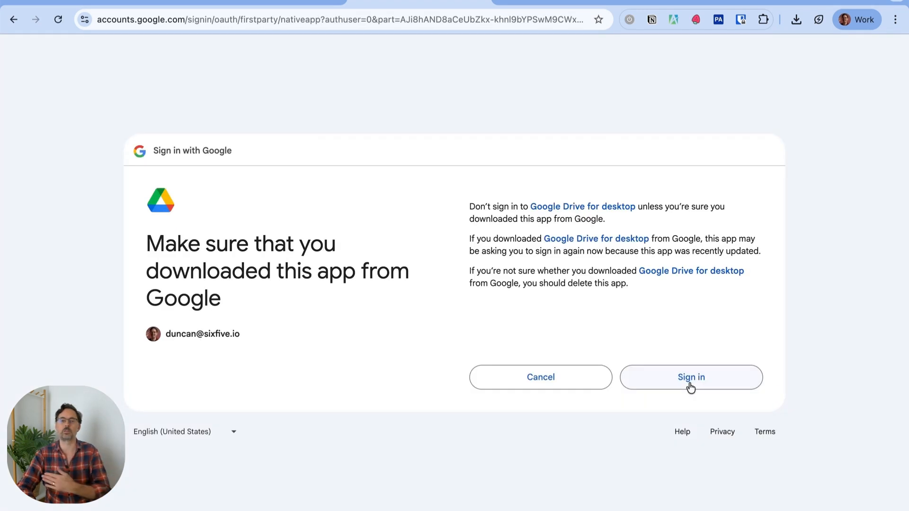
{"action": "left_click", "coordinate": [689, 383]}
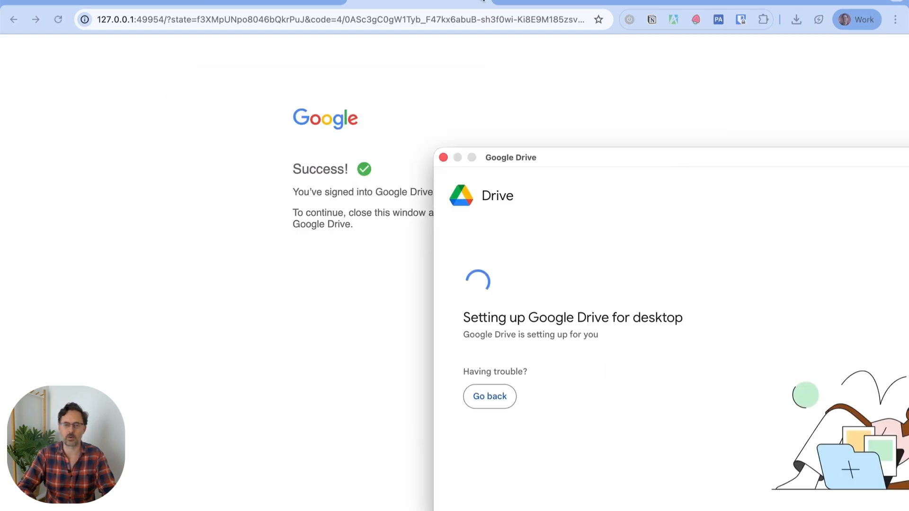
{"action": "left_click", "coordinate": [483, 1]}
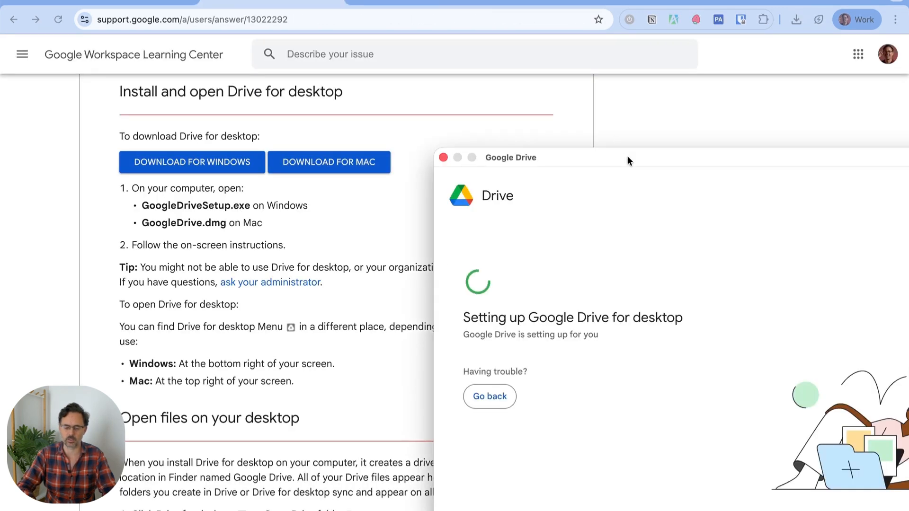
Bring the Google Drive setup window fully into view, dismiss the system notifications and decline moving the recovered unsynced items
{"action": "left_click_drag", "start_coordinate": [627, 158], "coordinate": [430, 119]}
{"action": "key", "text": "super+Tab"}
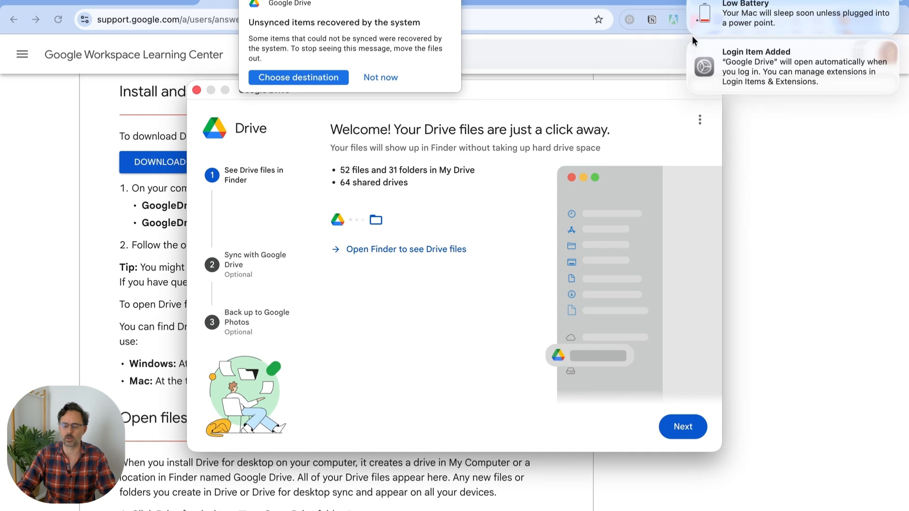
{"action": "left_click", "coordinate": [689, 44]}
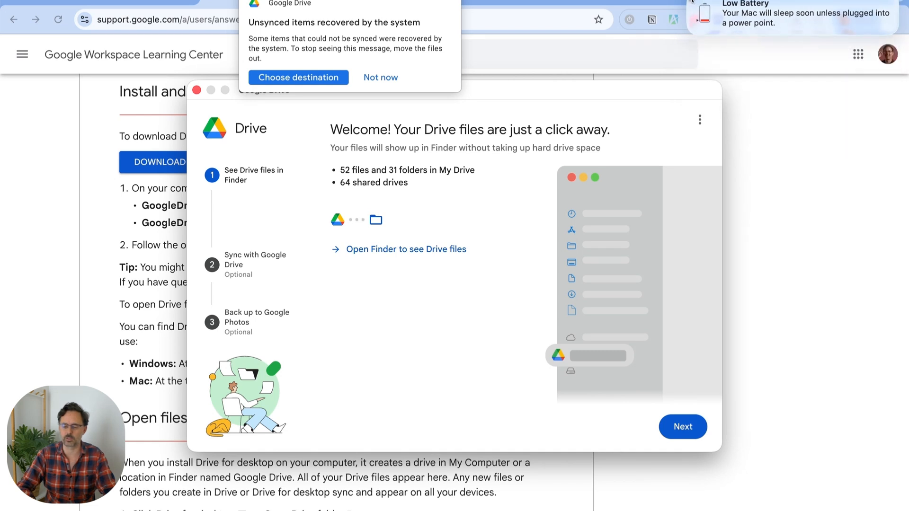
{"action": "left_click", "coordinate": [691, 2]}
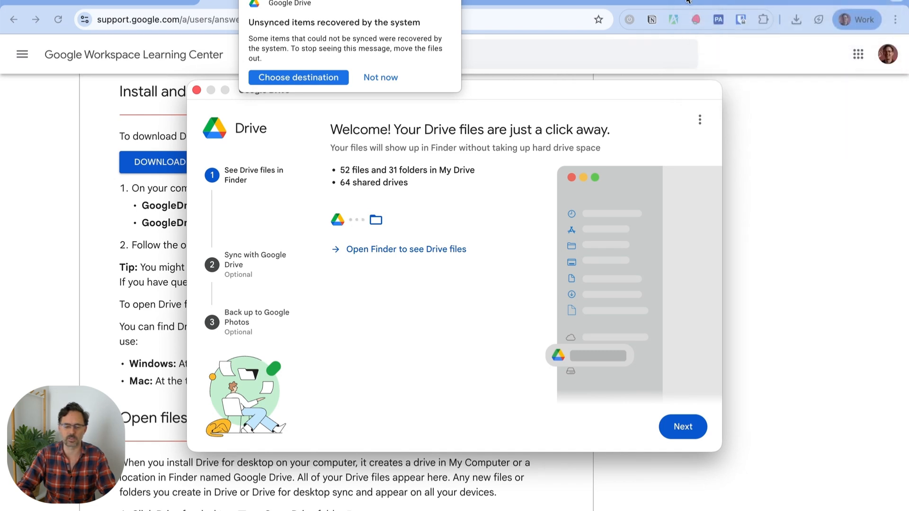
{"action": "left_click", "coordinate": [387, 78]}
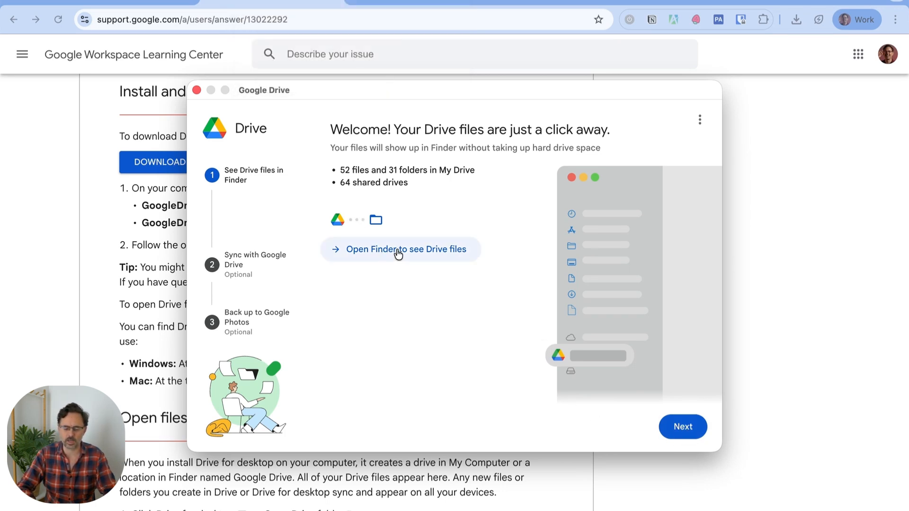
Show the Drive files in Finder and add the Shared drives folder to the Finder favourites, opening it from there to check its contents
{"action": "left_click", "coordinate": [417, 253]}
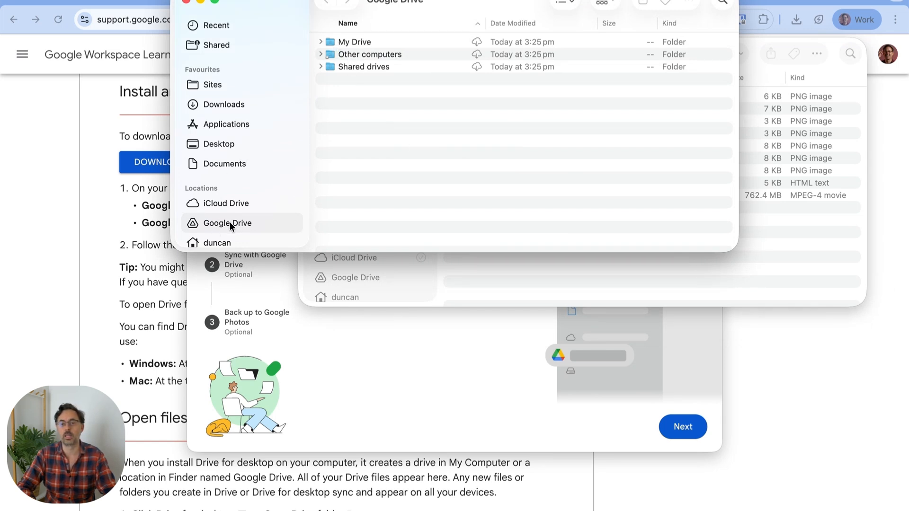
{"action": "left_click", "coordinate": [339, 67]}
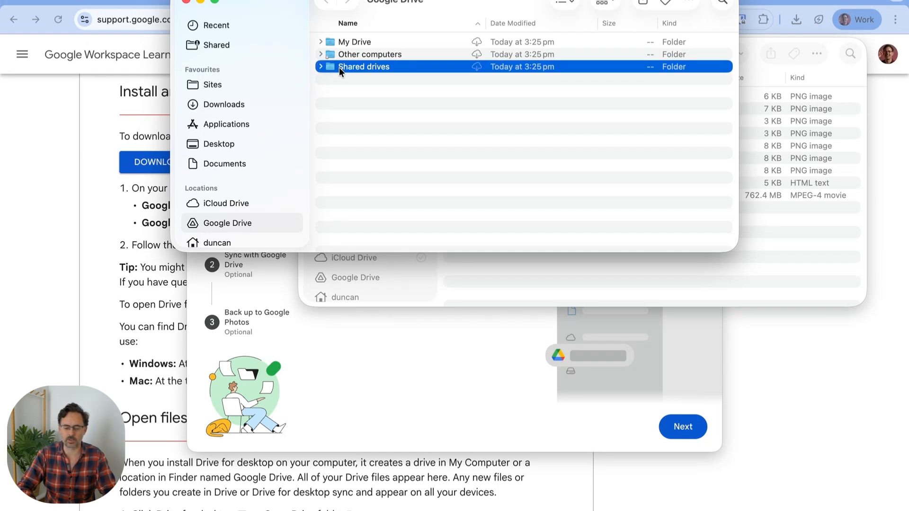
{"action": "left_click_drag", "start_coordinate": [339, 67], "coordinate": [221, 78]}
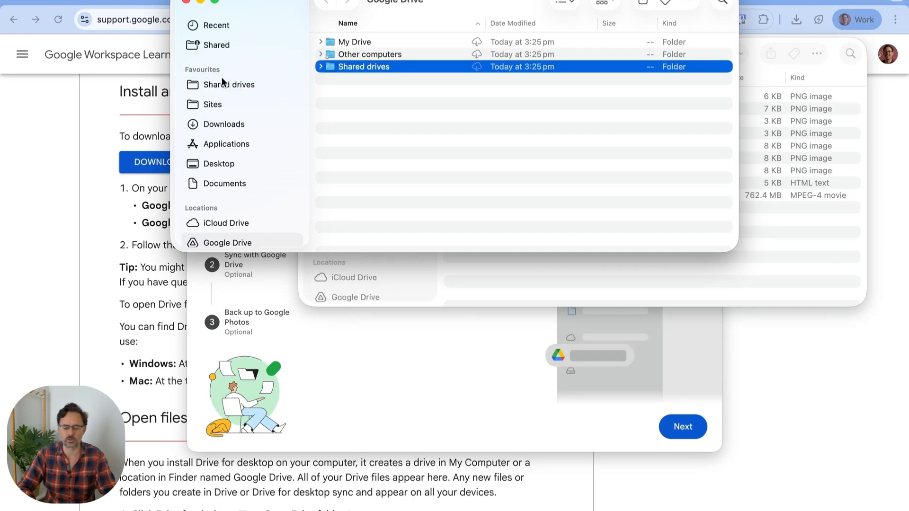
{"action": "left_click", "coordinate": [224, 83]}
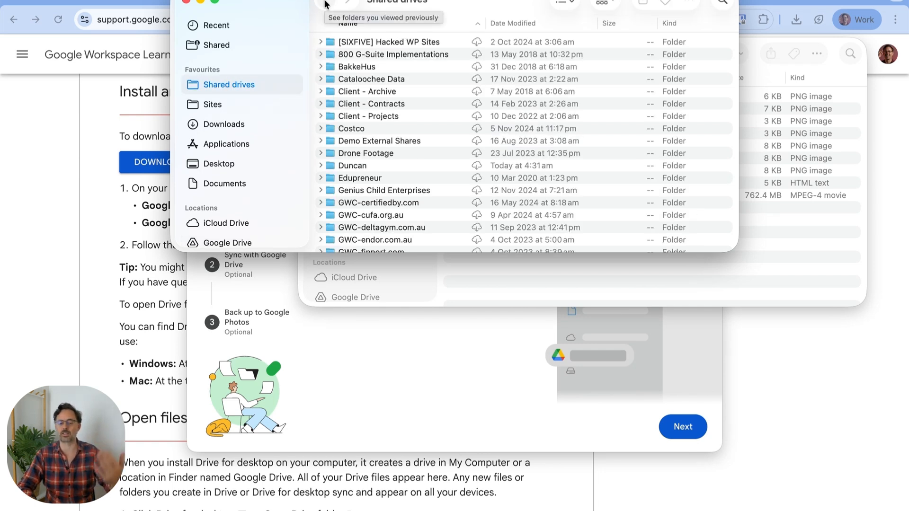
{"action": "left_click", "coordinate": [324, 4]}
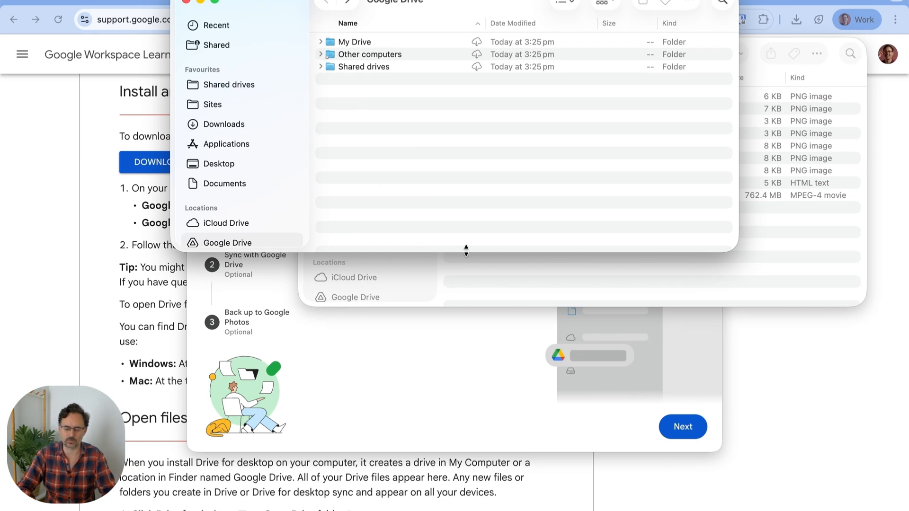
Return to the Google Drive setup, continue past the offline-use information and choose the Desktop folder to sync with Google Drive
{"action": "left_click", "coordinate": [476, 353]}
{"action": "left_click", "coordinate": [683, 426]}
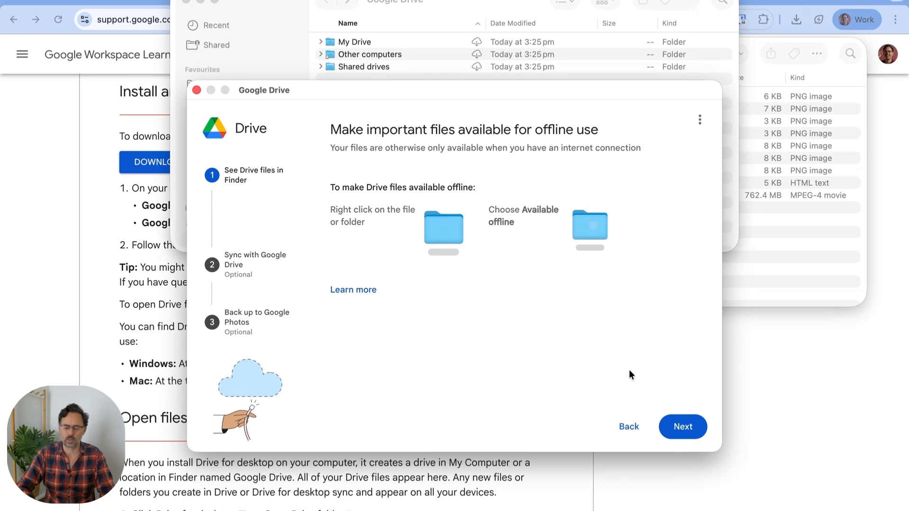
{"action": "left_click", "coordinate": [676, 428]}
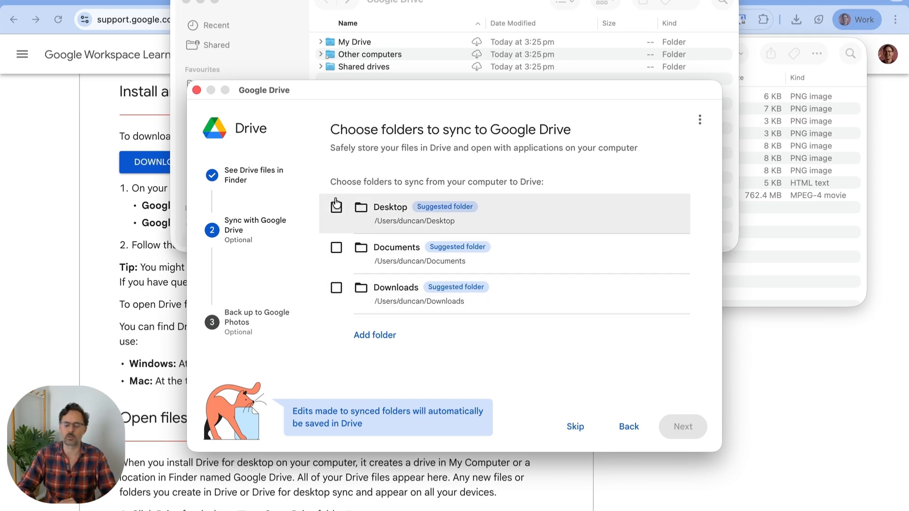
{"action": "left_click", "coordinate": [382, 341]}
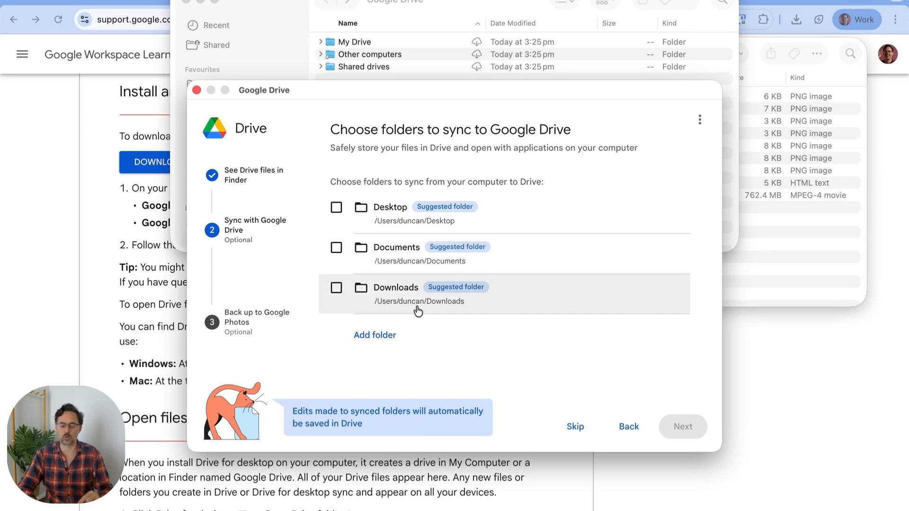
{"action": "left_click", "coordinate": [337, 210]}
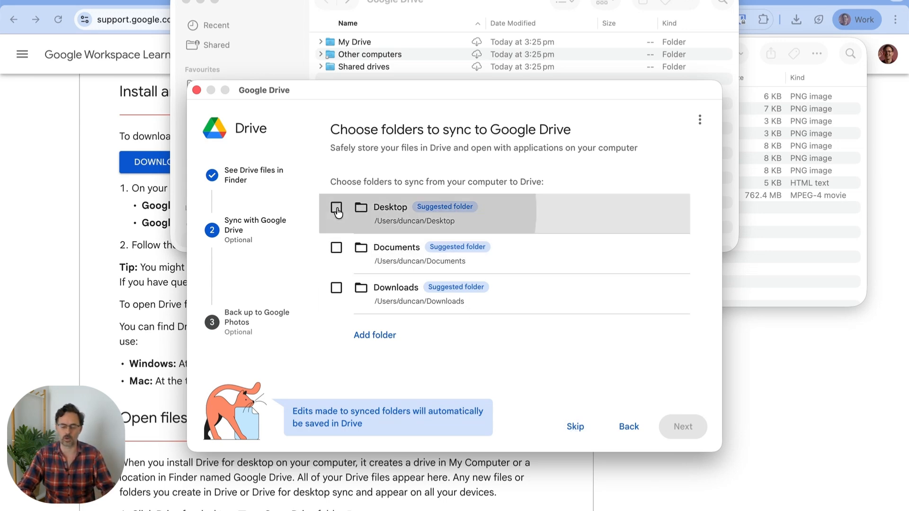
{"action": "left_click", "coordinate": [684, 427]}
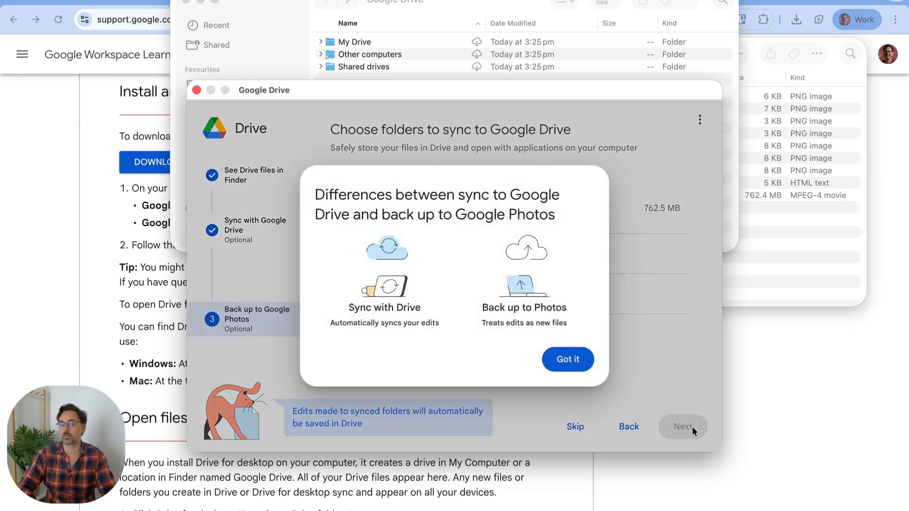
Dismiss the sync and backup comparison, skip the Google Photos backup and finish the setup by opening Drive
{"action": "left_click", "coordinate": [581, 356]}
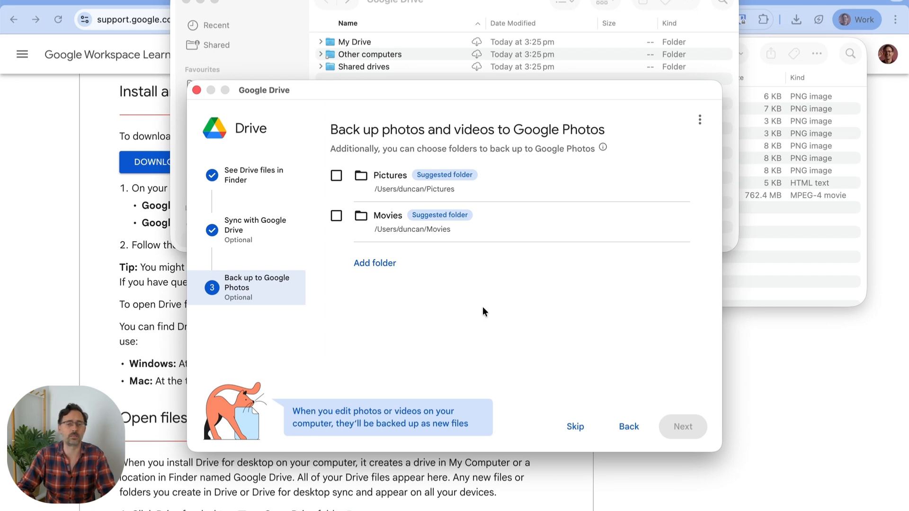
{"action": "left_click", "coordinate": [571, 428]}
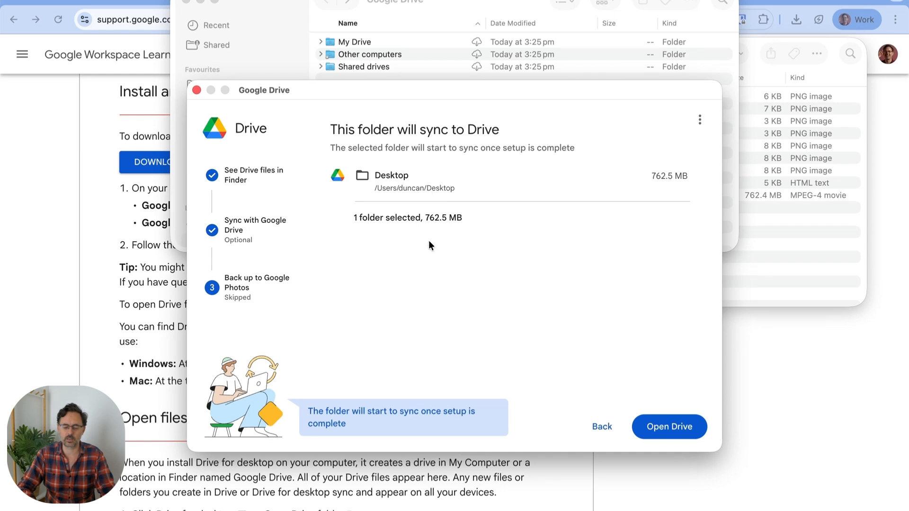
{"action": "left_click", "coordinate": [662, 431]}
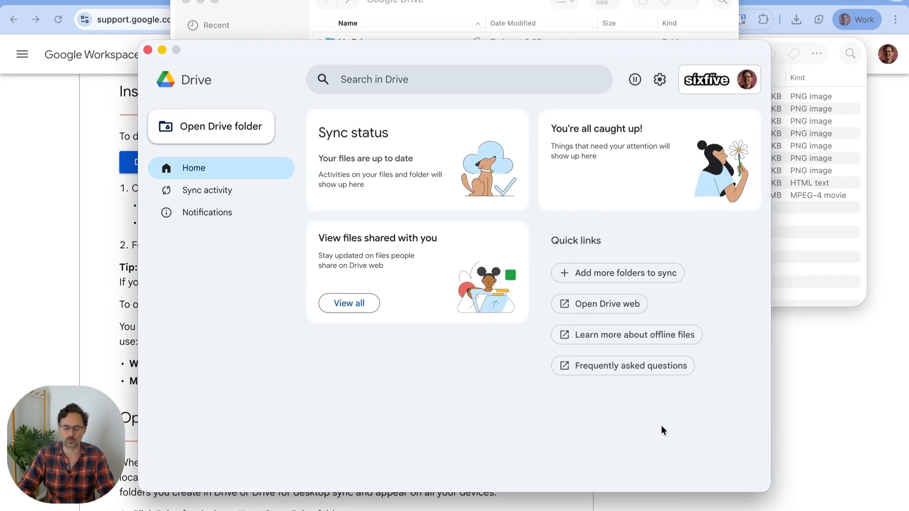